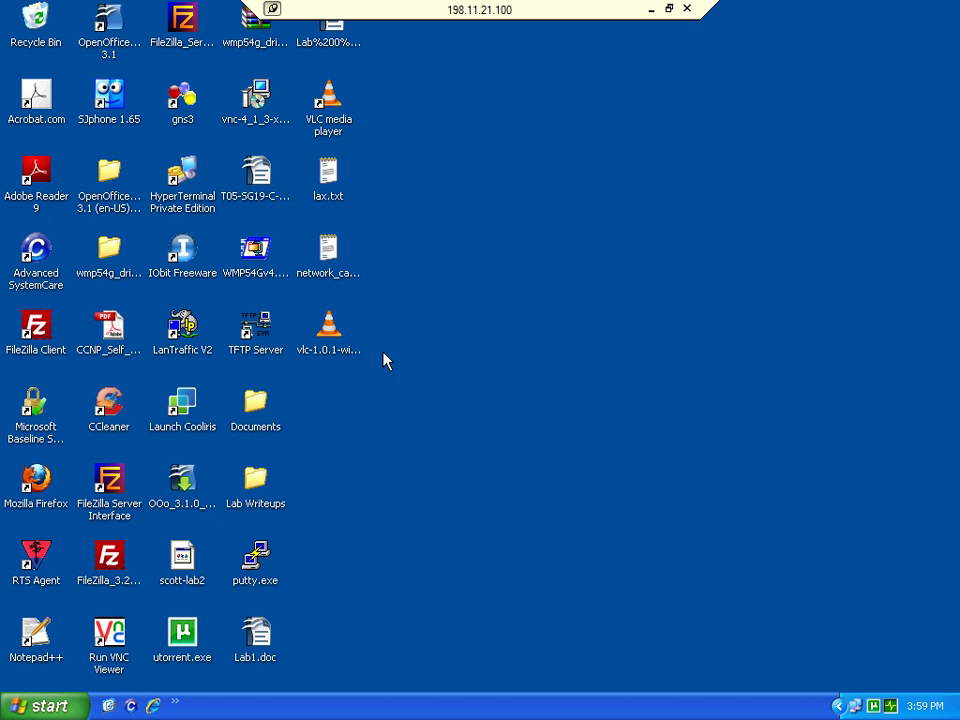
# Step: Launch GNS3 and create a new project with the file name Test
pyautogui.doubleClick(188, 100)
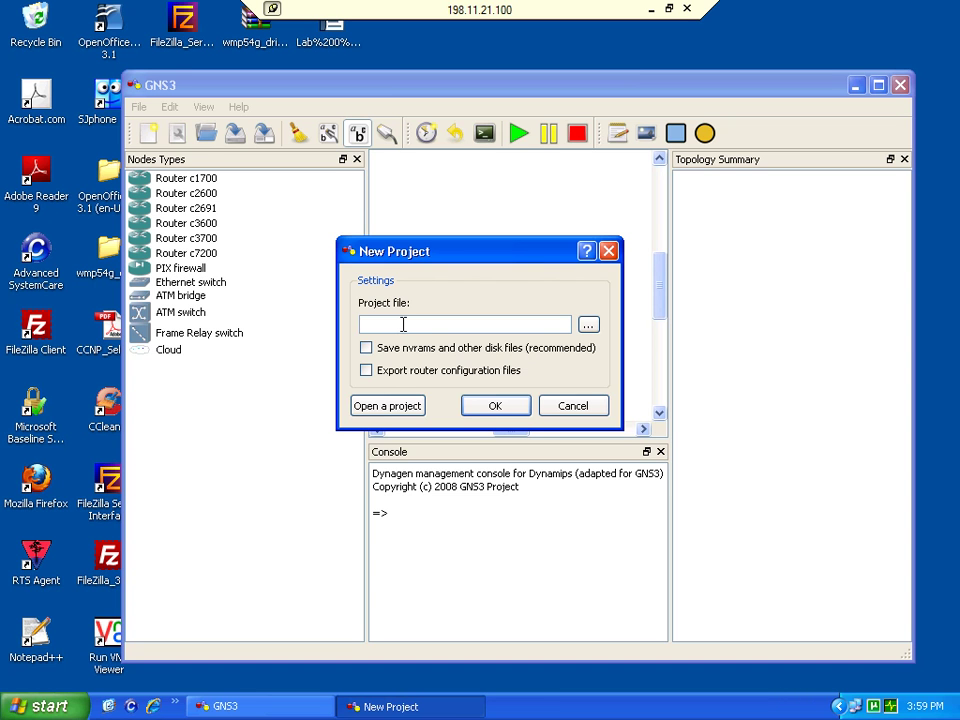
pyautogui.write('TEst')
pyautogui.press('BackSpace')
pyautogui.press('BackSpace')
pyautogui.write('est')
pyautogui.click(497, 408)
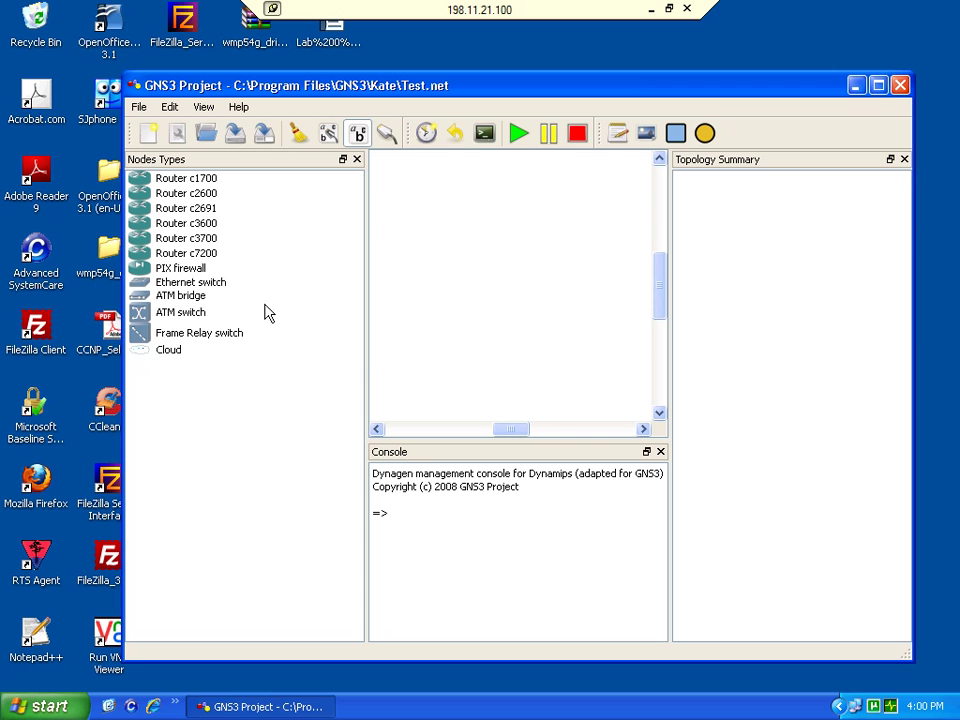
# Step: Drag two c3600 routers onto the canvas, R0 and R1 beside it
pyautogui.click(155, 224)
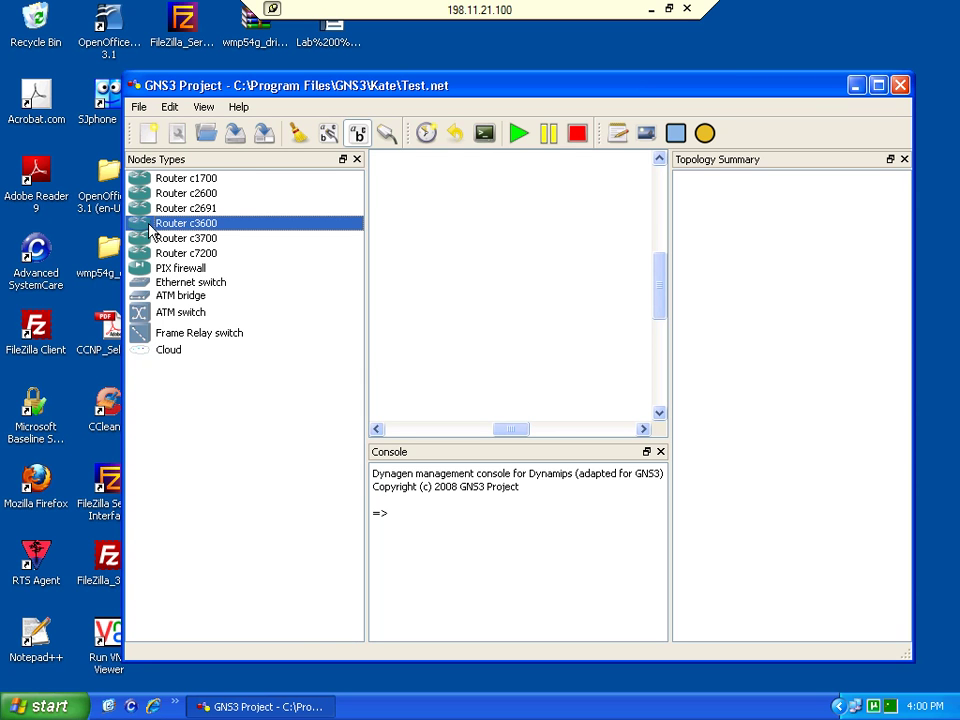
pyautogui.moveTo(140, 230); pyautogui.dragTo(423, 224)
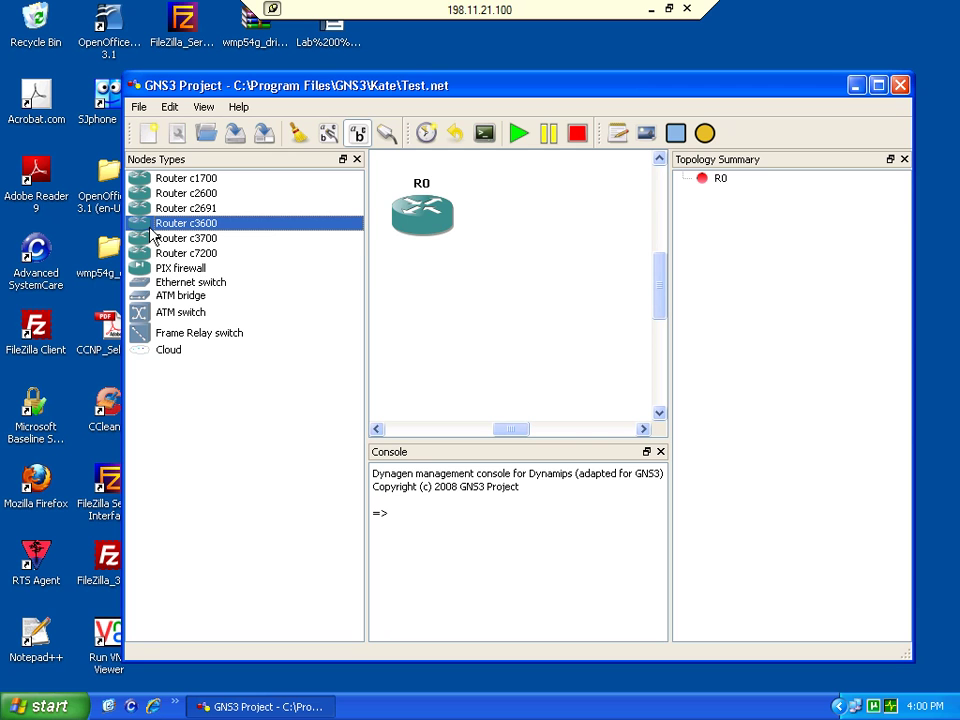
pyautogui.moveTo(150, 233); pyautogui.dragTo(548, 268)
pyautogui.moveTo(548, 268); pyautogui.dragTo(548, 268)
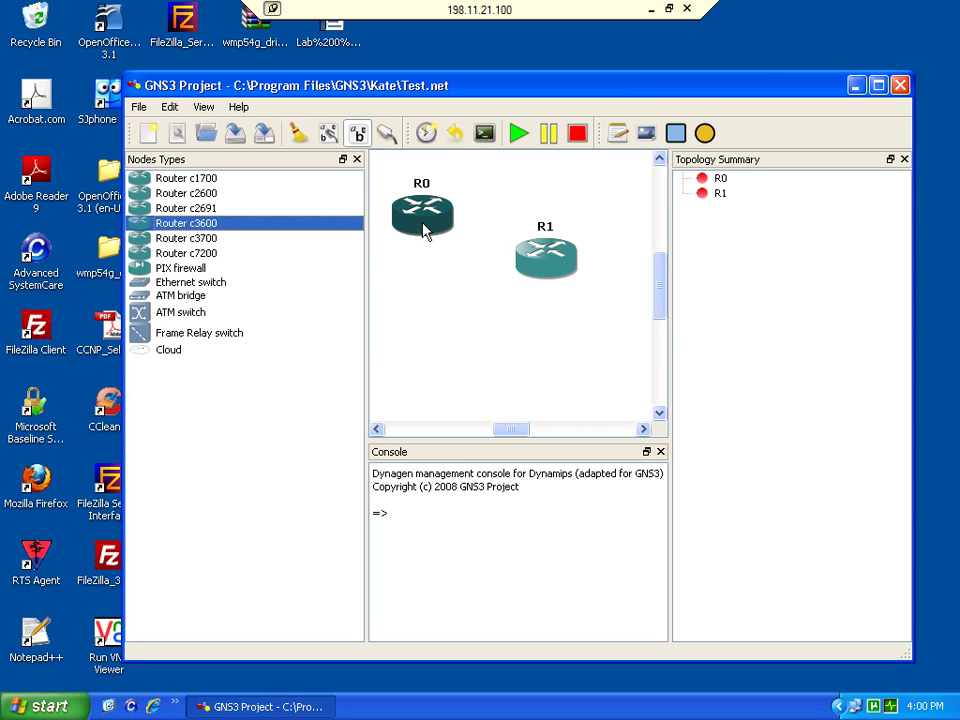
pyautogui.moveTo(423, 229)
# Step: In R0's configuration Slots tab, set slot0 to NM-1FE-TX and apply
pyautogui.rightClick(423, 224)
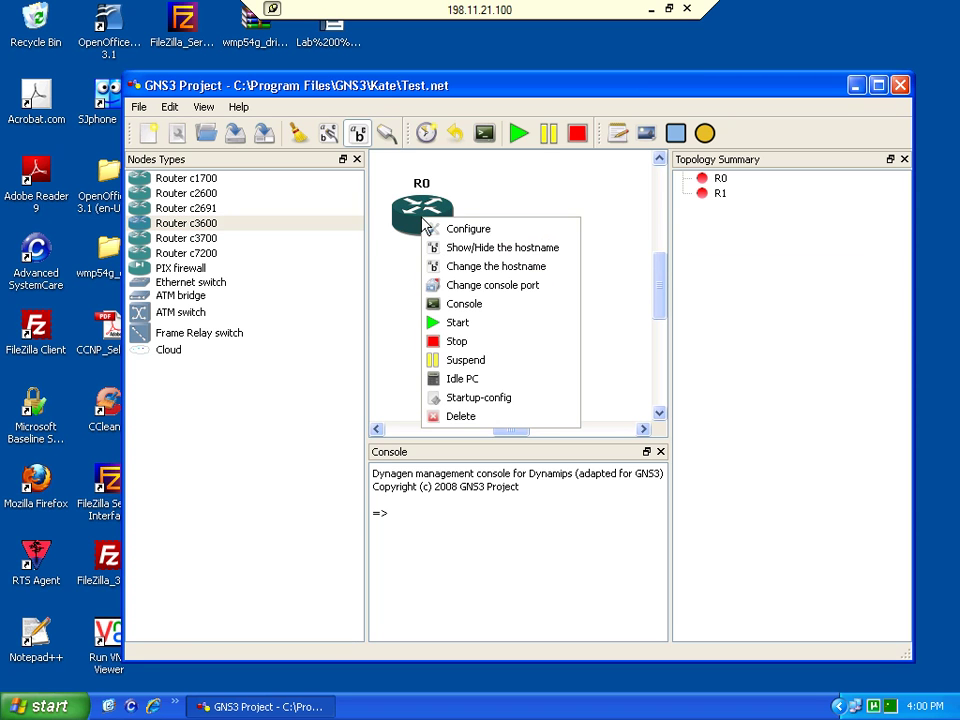
pyautogui.click(463, 230)
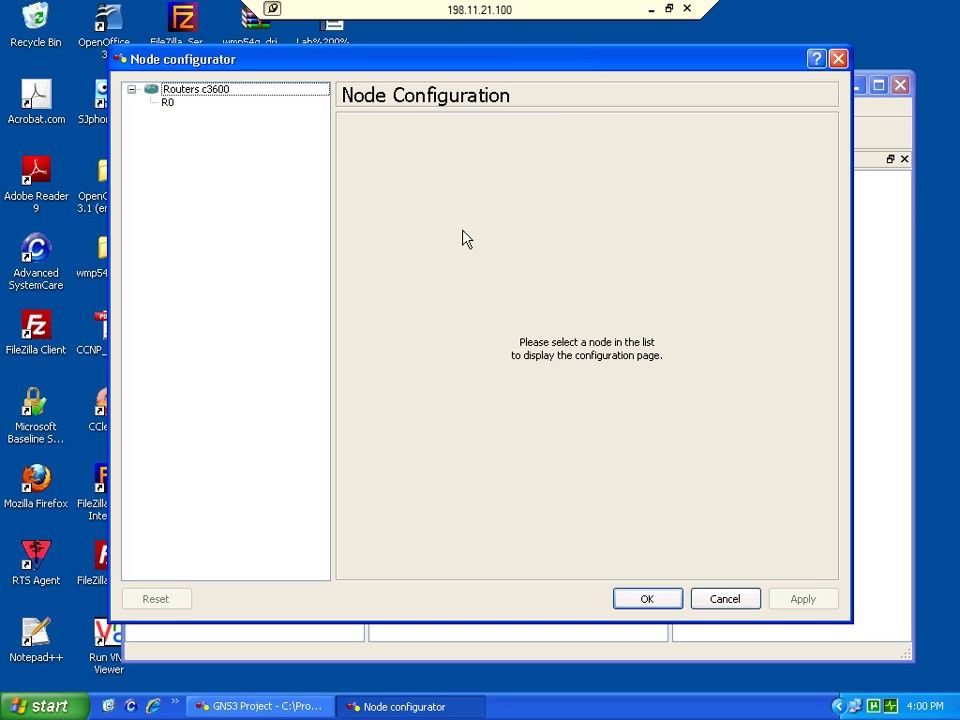
pyautogui.click(168, 103)
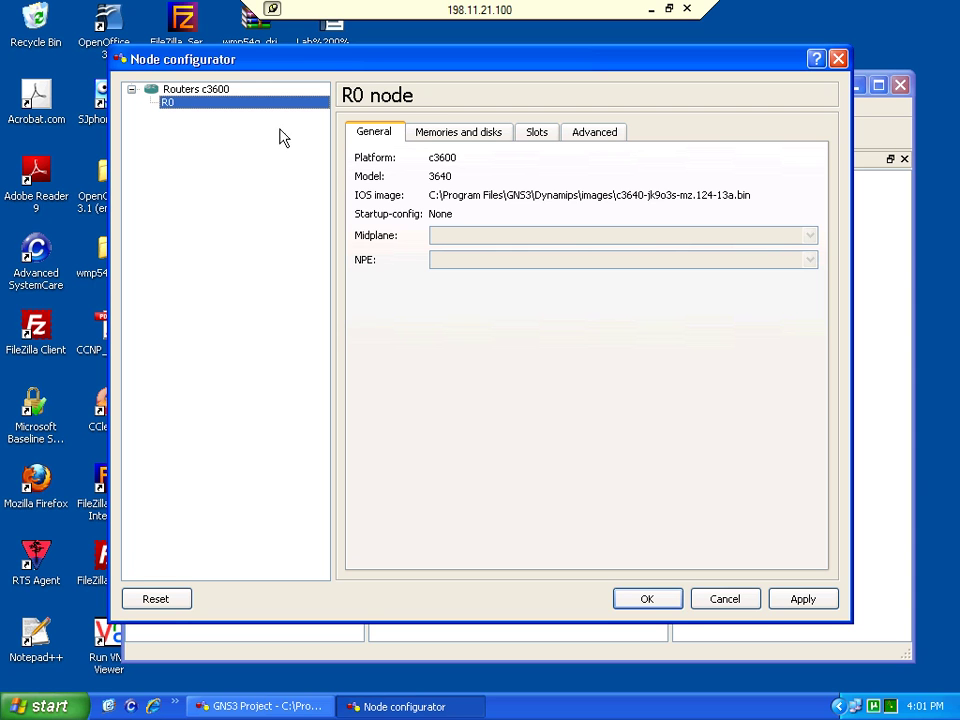
pyautogui.click(537, 135)
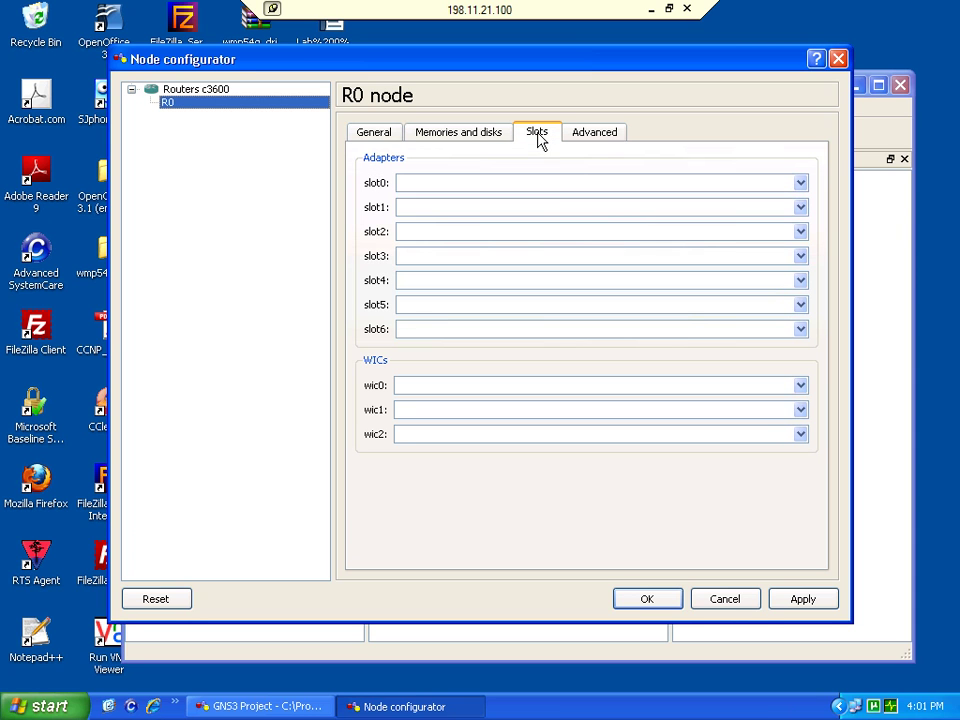
pyautogui.click(548, 185)
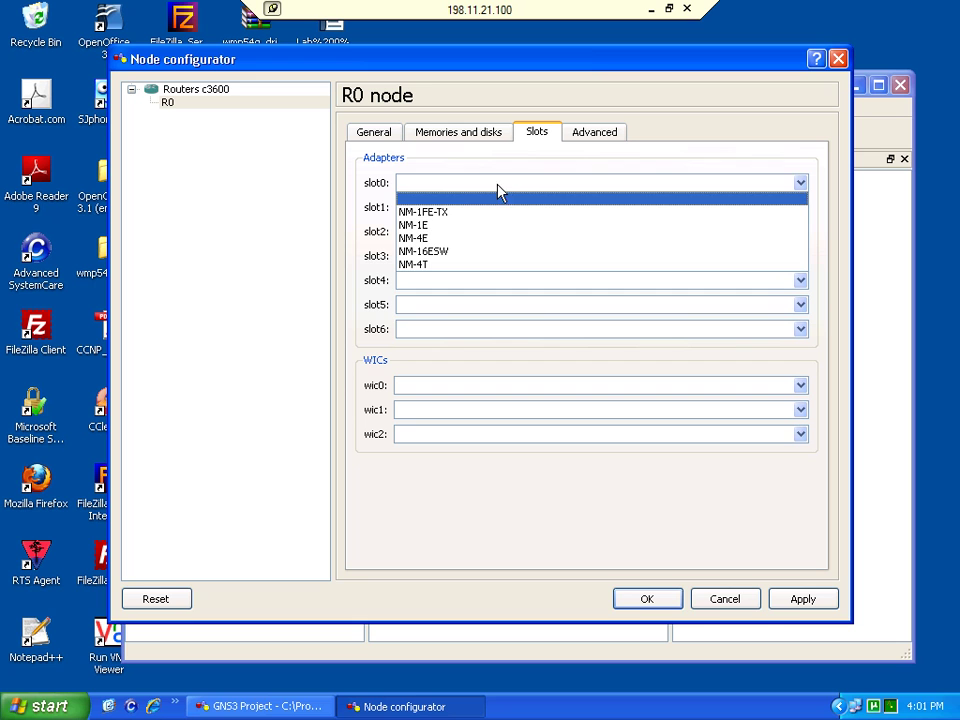
pyautogui.click(446, 214)
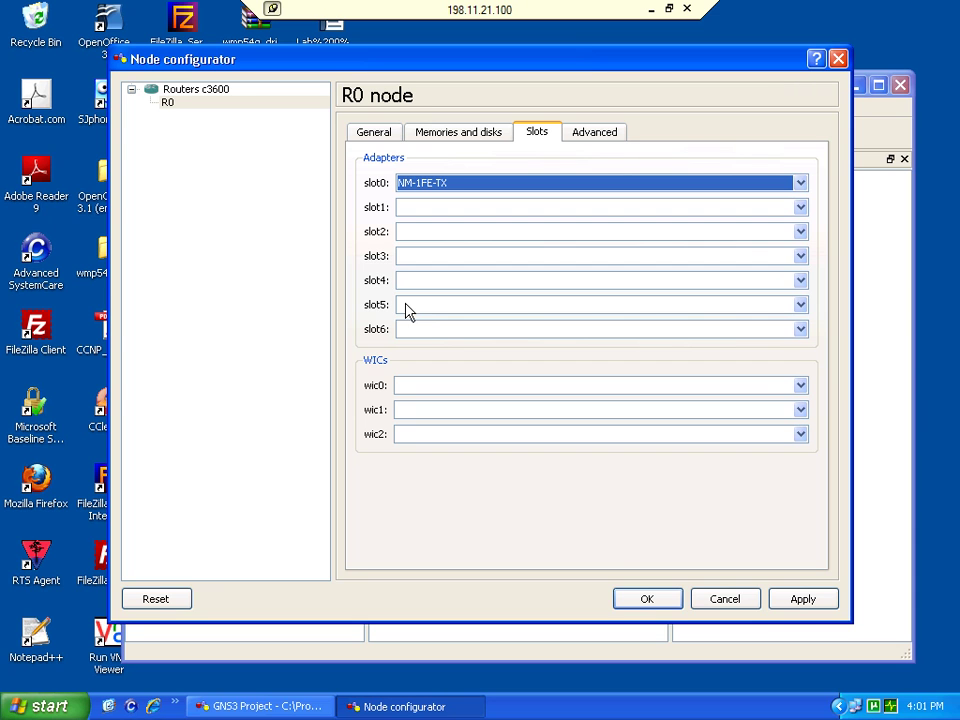
pyautogui.click(647, 600)
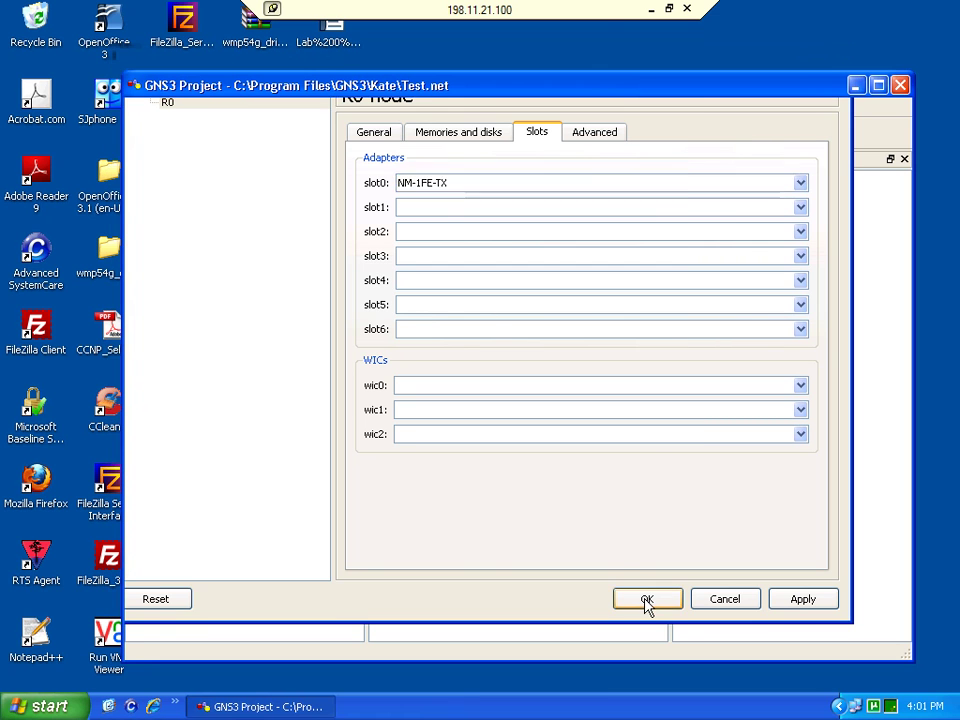
# Step: In R1's configuration Slots tab, set slot0 to NM-1FE-TX and apply
pyautogui.rightClick(551, 260)
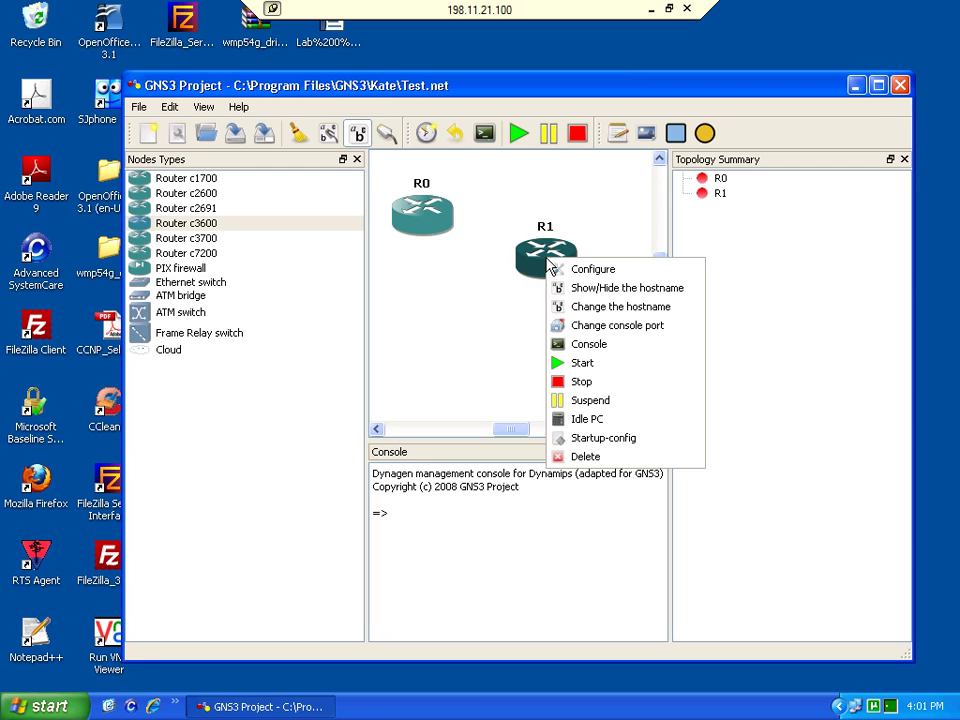
pyautogui.click(590, 269)
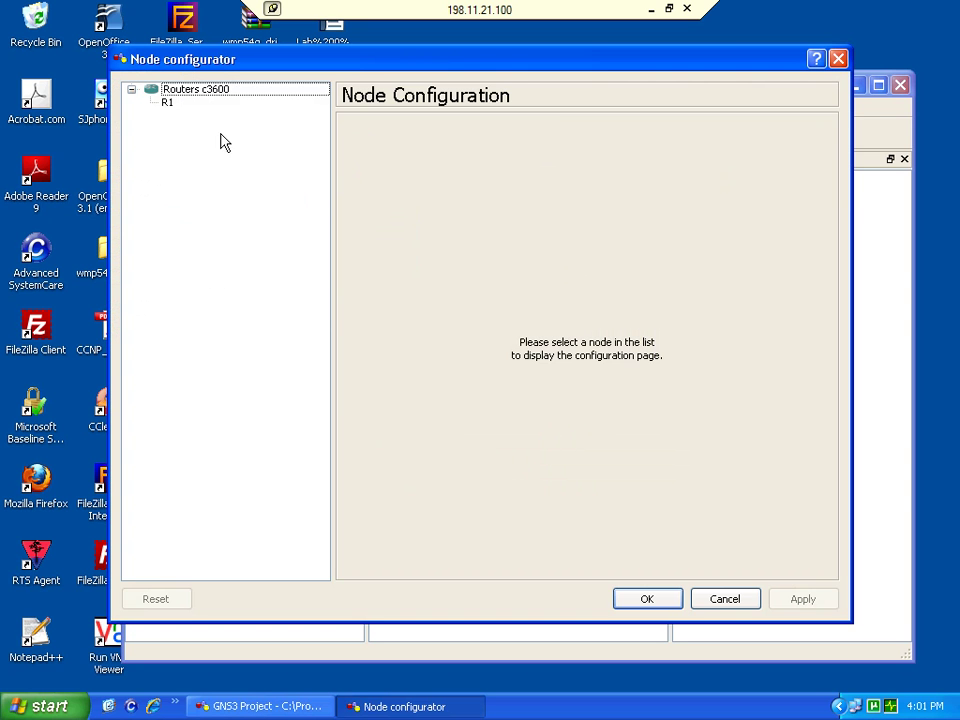
pyautogui.click(170, 103)
pyautogui.click(540, 132)
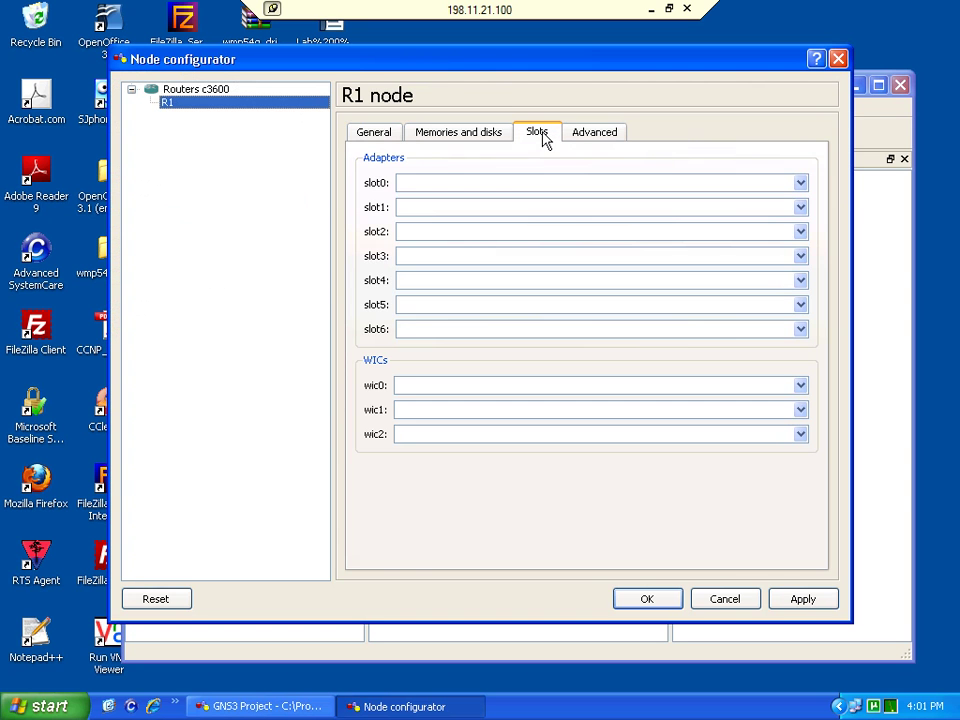
pyautogui.click(533, 190)
pyautogui.click(480, 214)
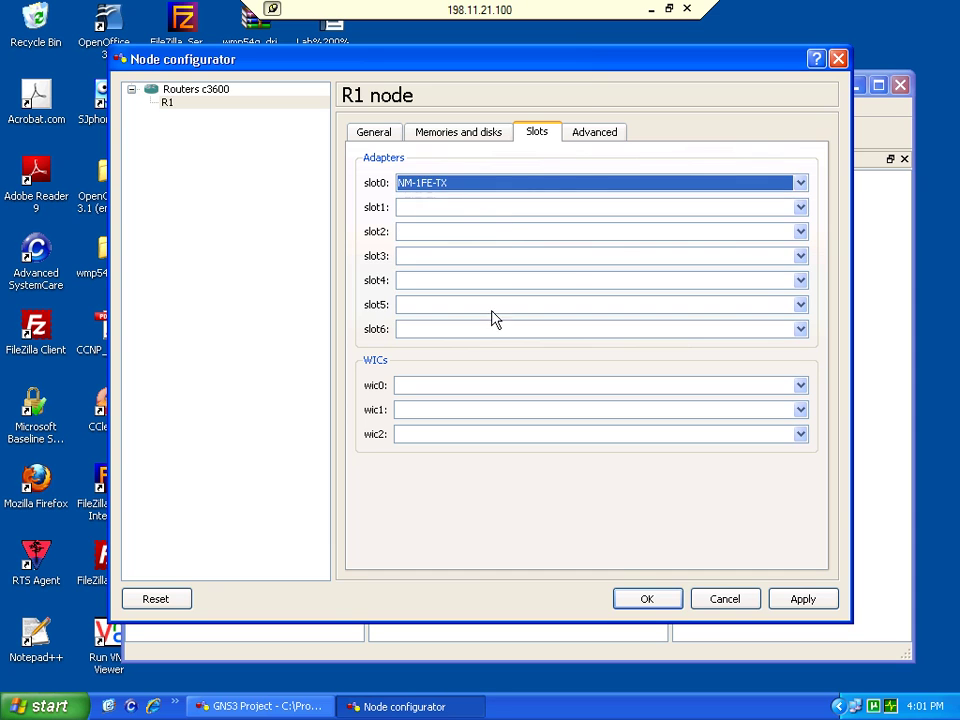
pyautogui.click(648, 599)
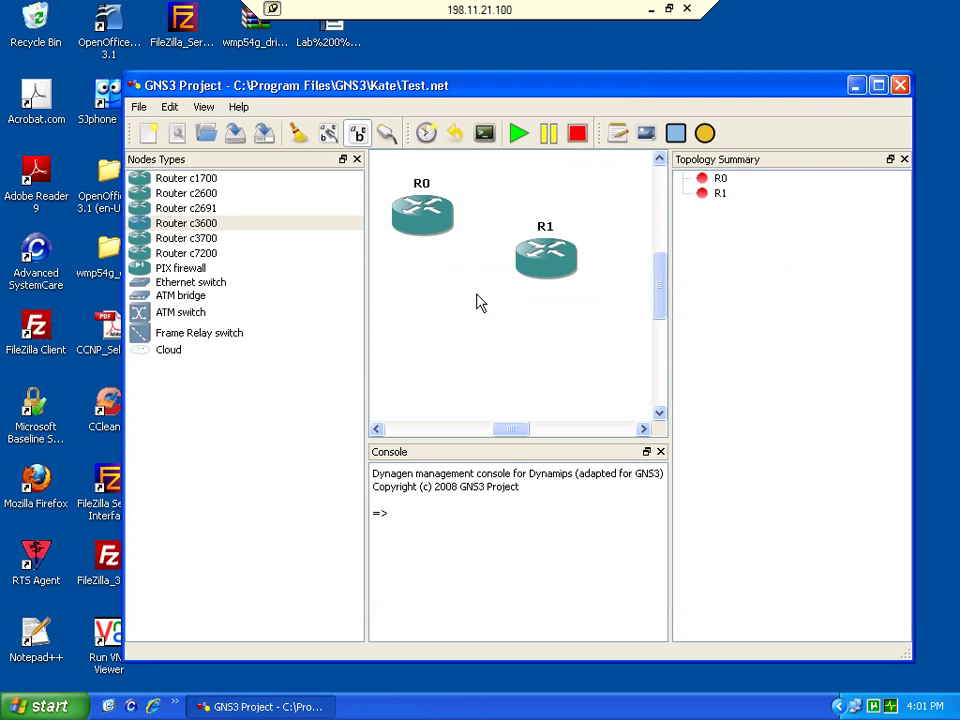
# Step: Nudge routers R0 and R1 slightly to the right on the canvas
pyautogui.click(446, 231)
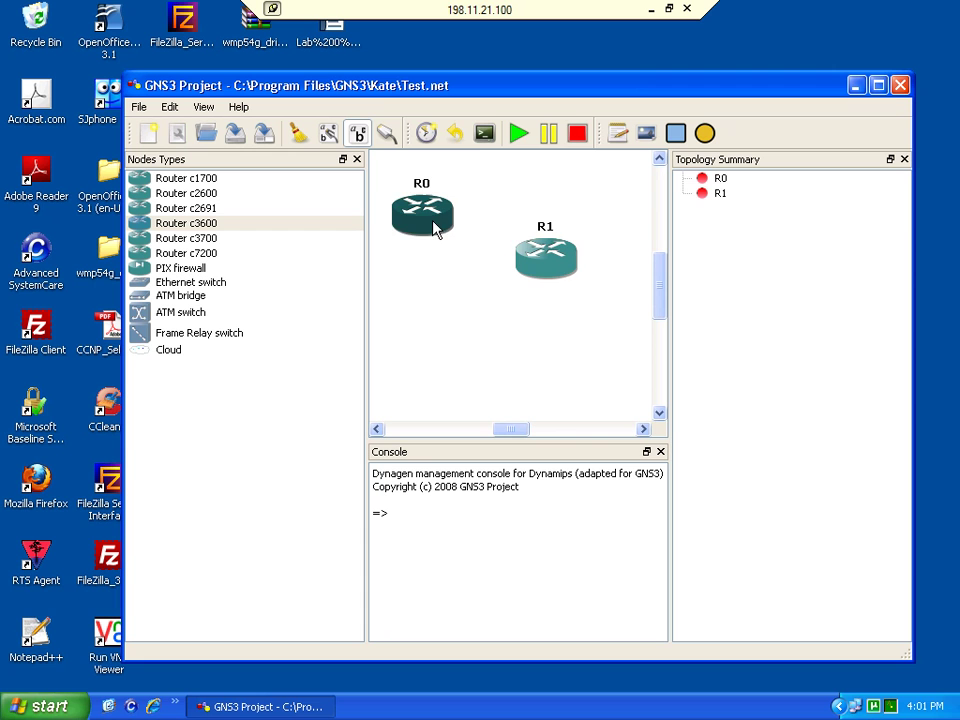
pyautogui.moveTo(437, 225); pyautogui.dragTo(455, 237)
pyautogui.click(548, 258)
pyautogui.moveTo(548, 258); pyautogui.dragTo(565, 263)
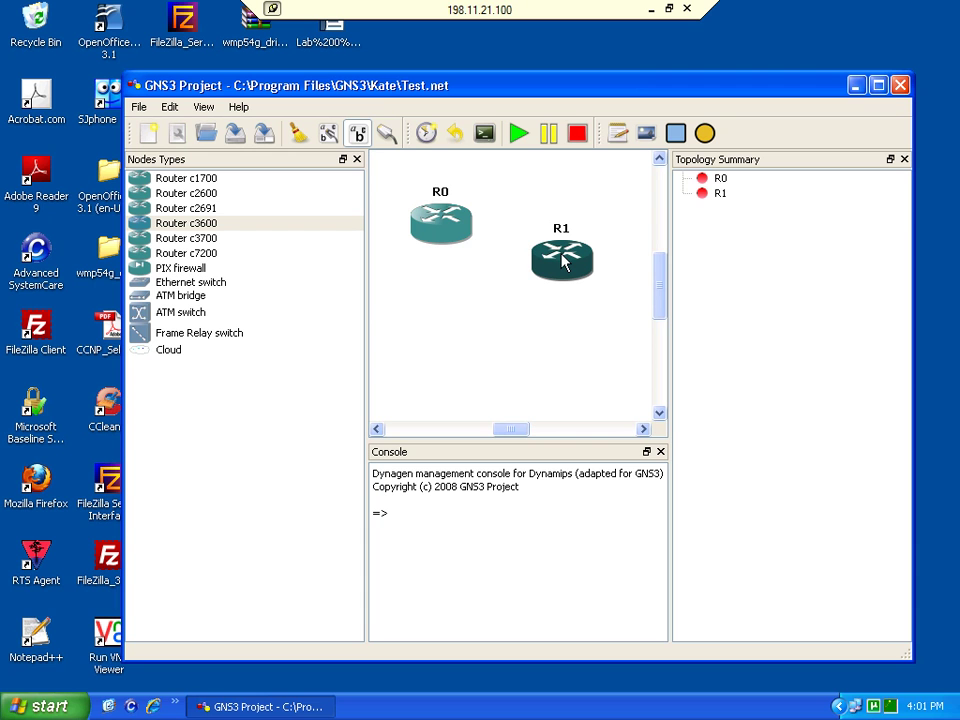
# Step: Draw a manual link from R0's f0/0 interface to R1's f0/0 interface
pyautogui.click(388, 138)
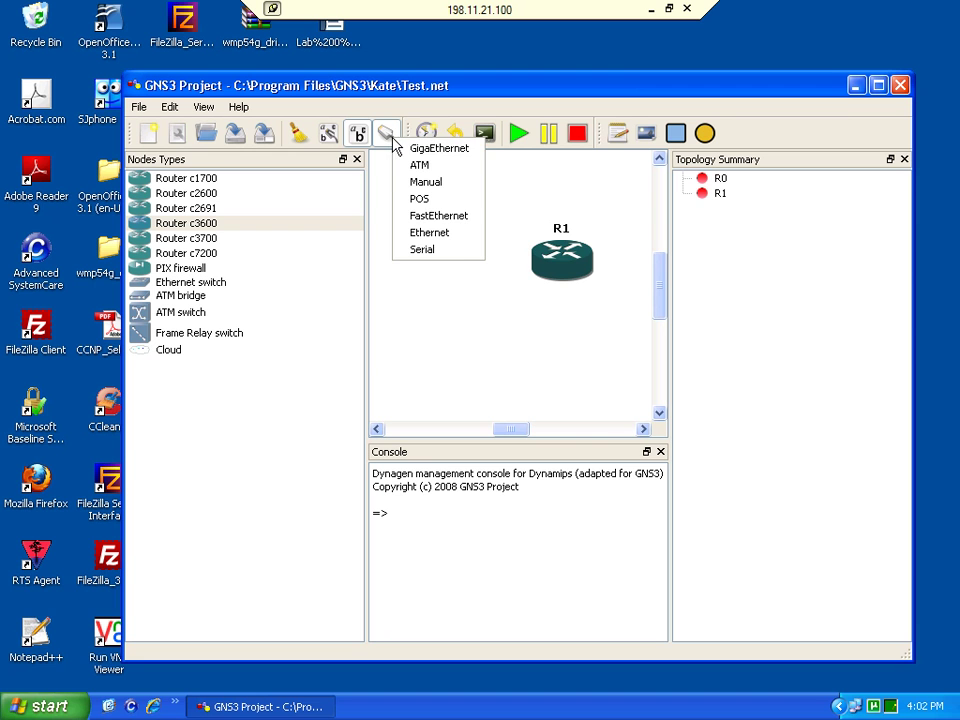
pyautogui.click(437, 182)
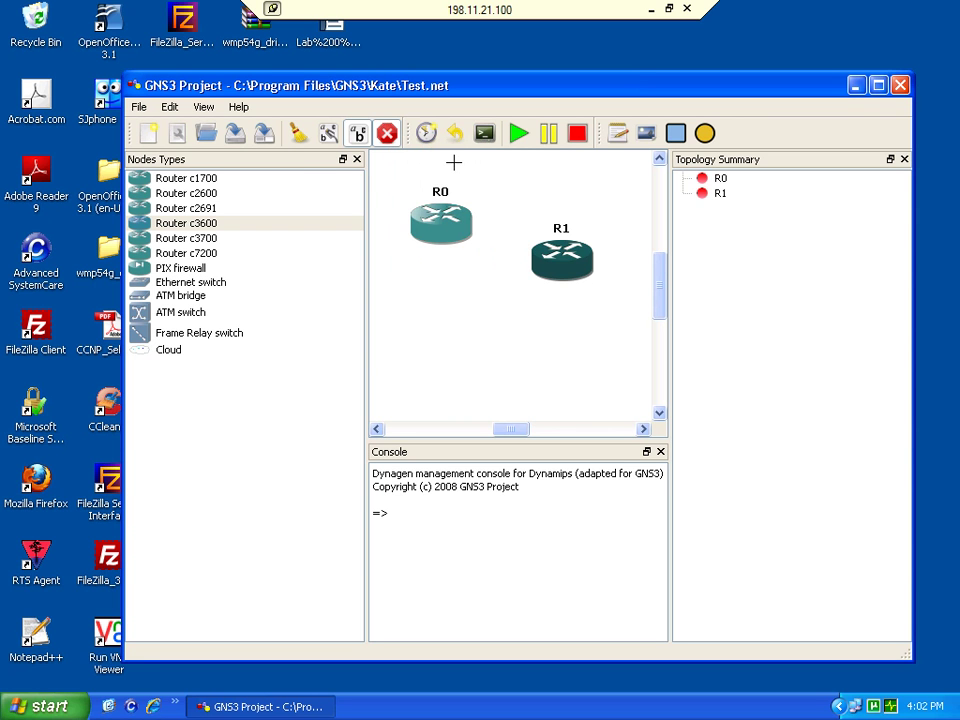
pyautogui.click(455, 231)
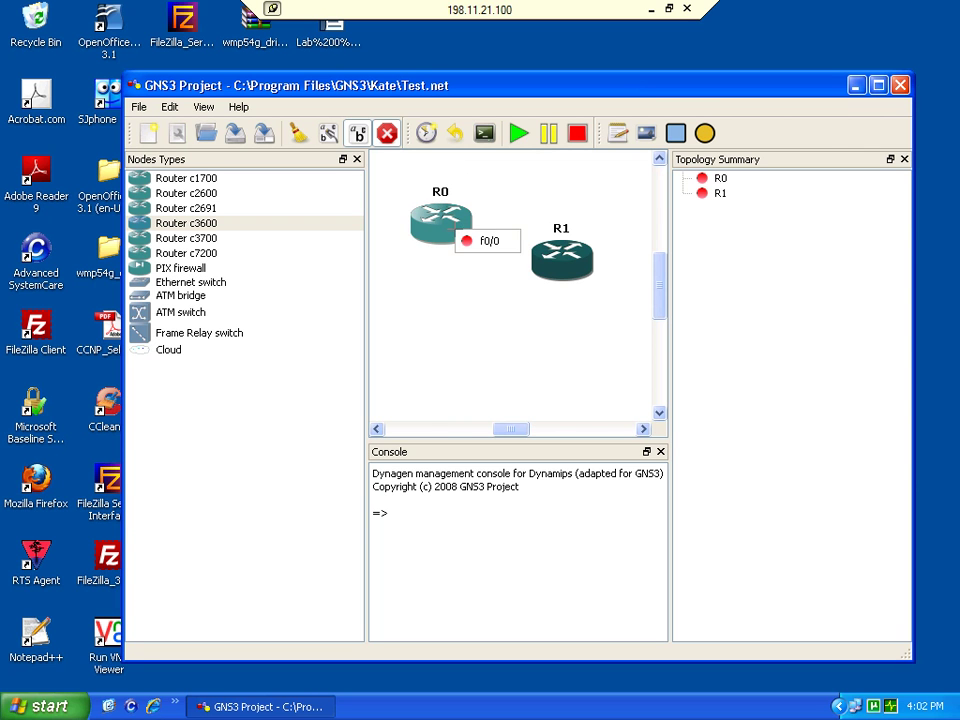
pyautogui.click(484, 242)
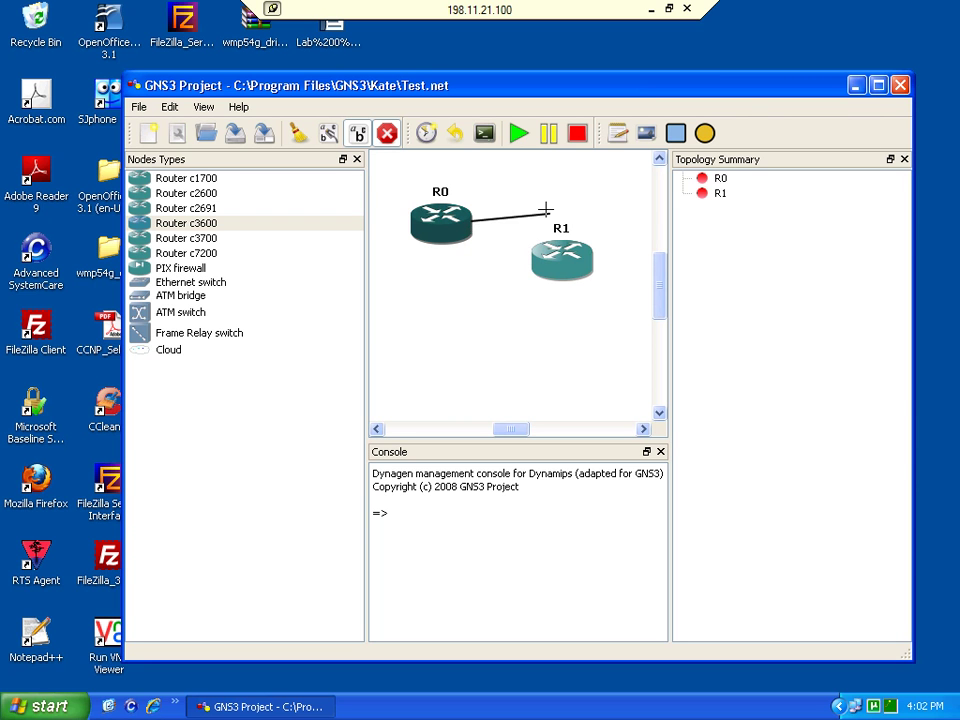
pyautogui.click(548, 259)
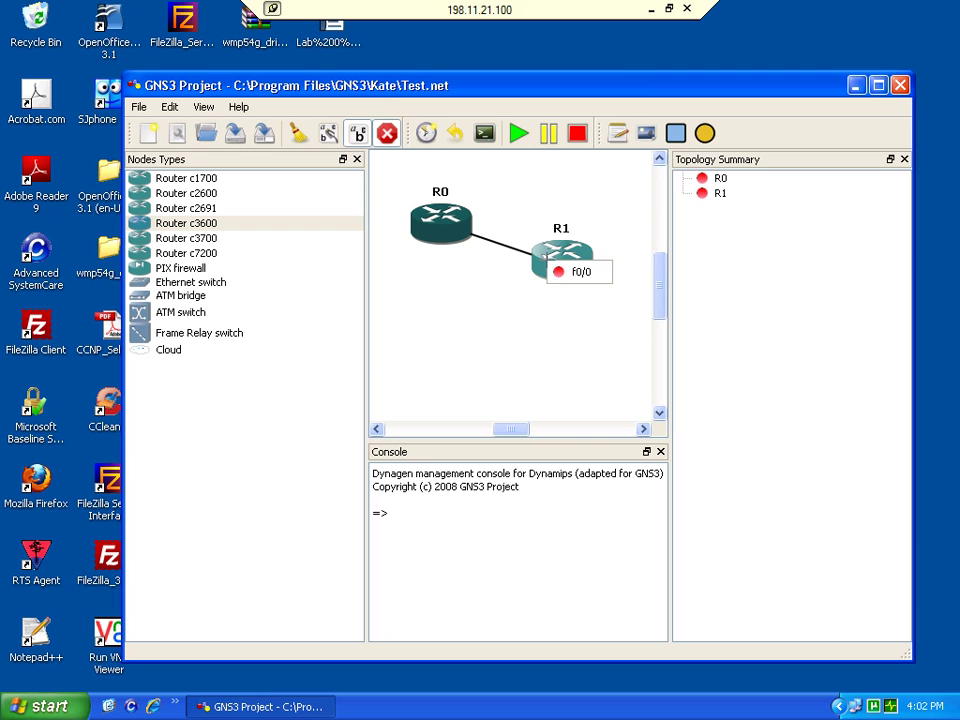
pyautogui.click(581, 273)
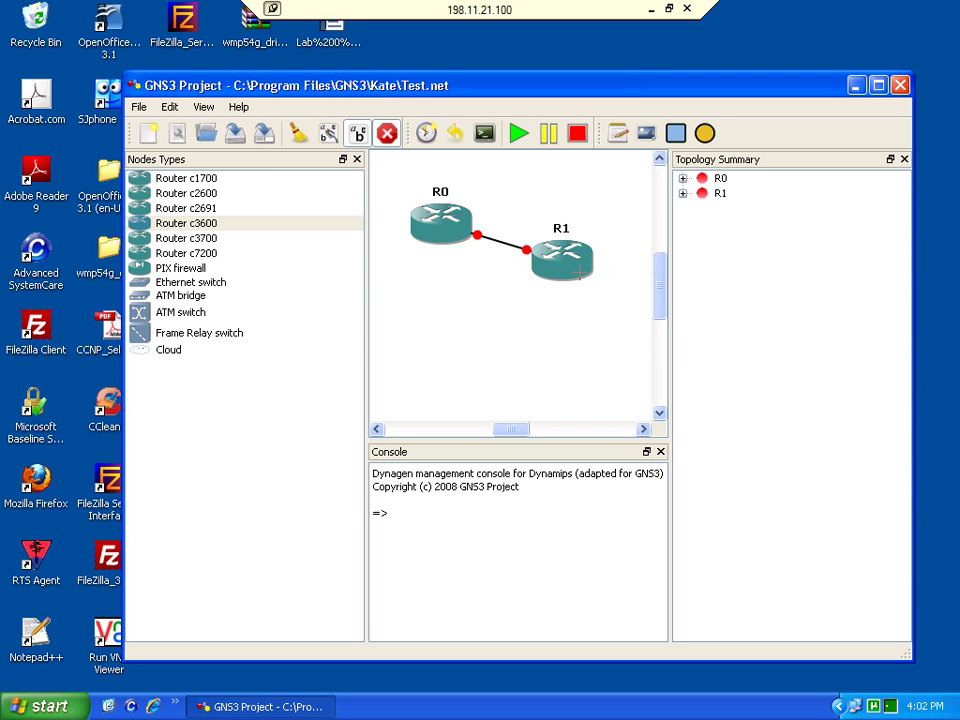
# Step: Start all IOS routers and open consoles on every running router
pyautogui.click(519, 136)
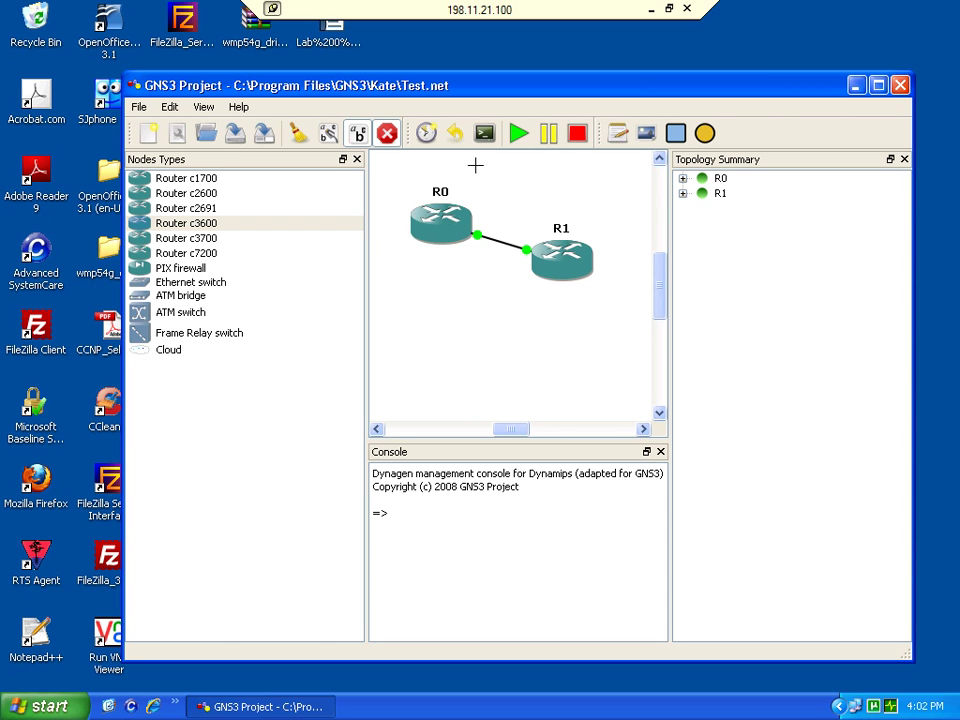
pyautogui.click(484, 134)
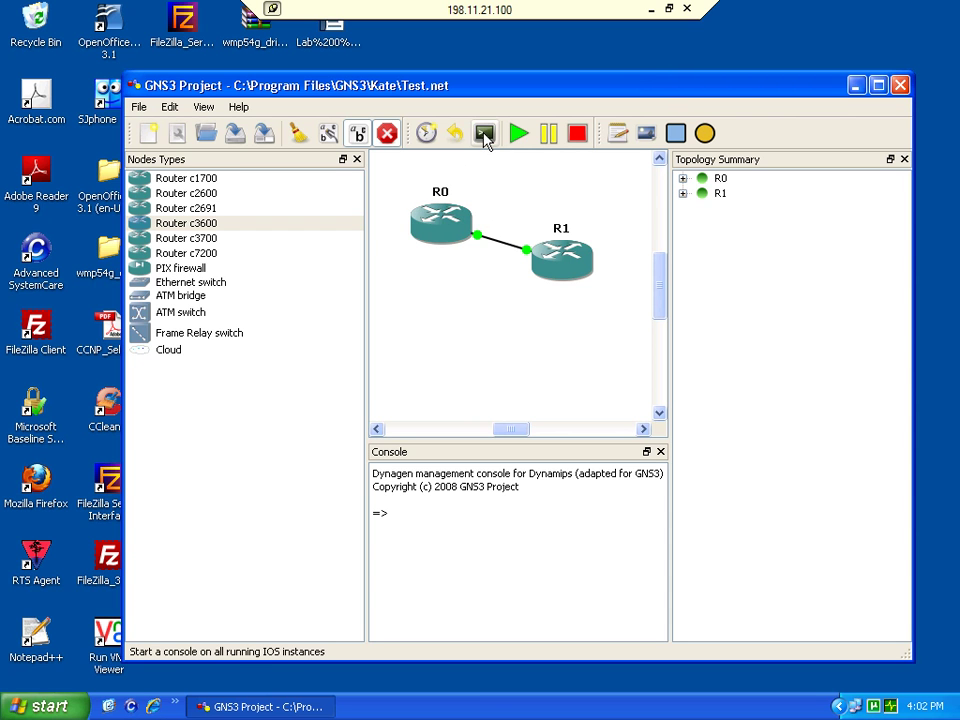